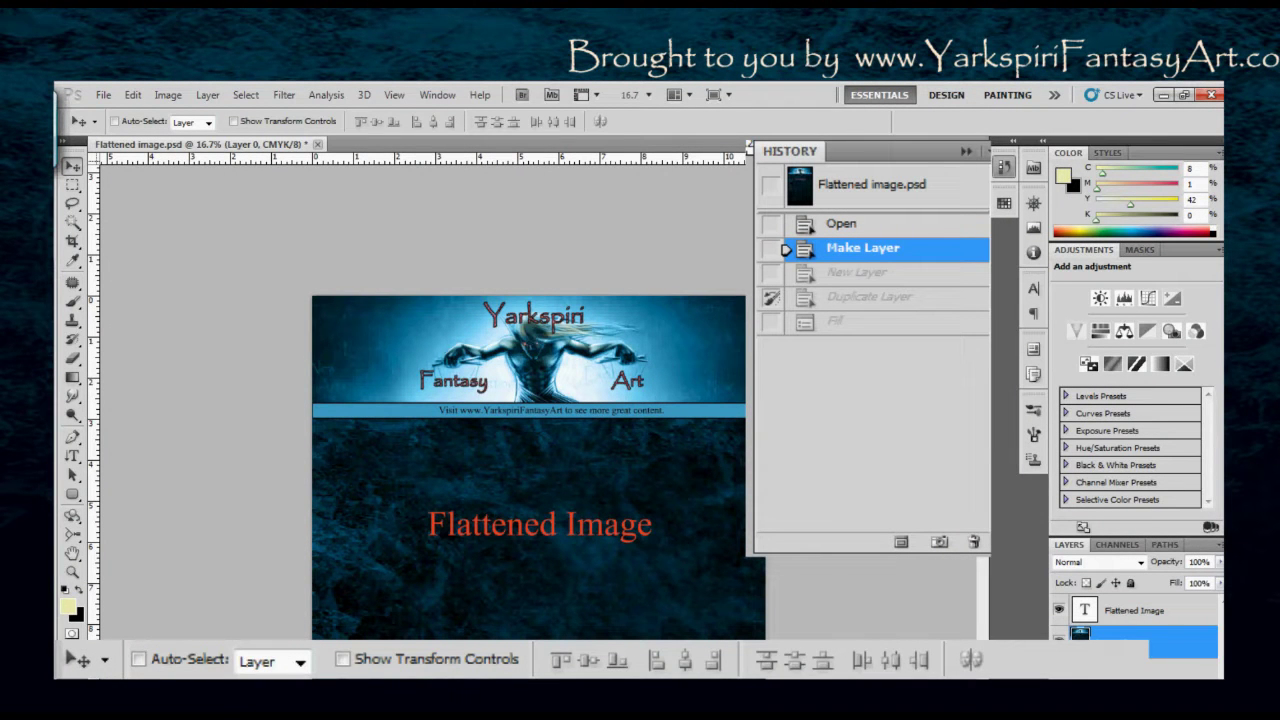
# Activate the plain History Brush tool from the toolbox flyout.
pyautogui.click(78, 343)
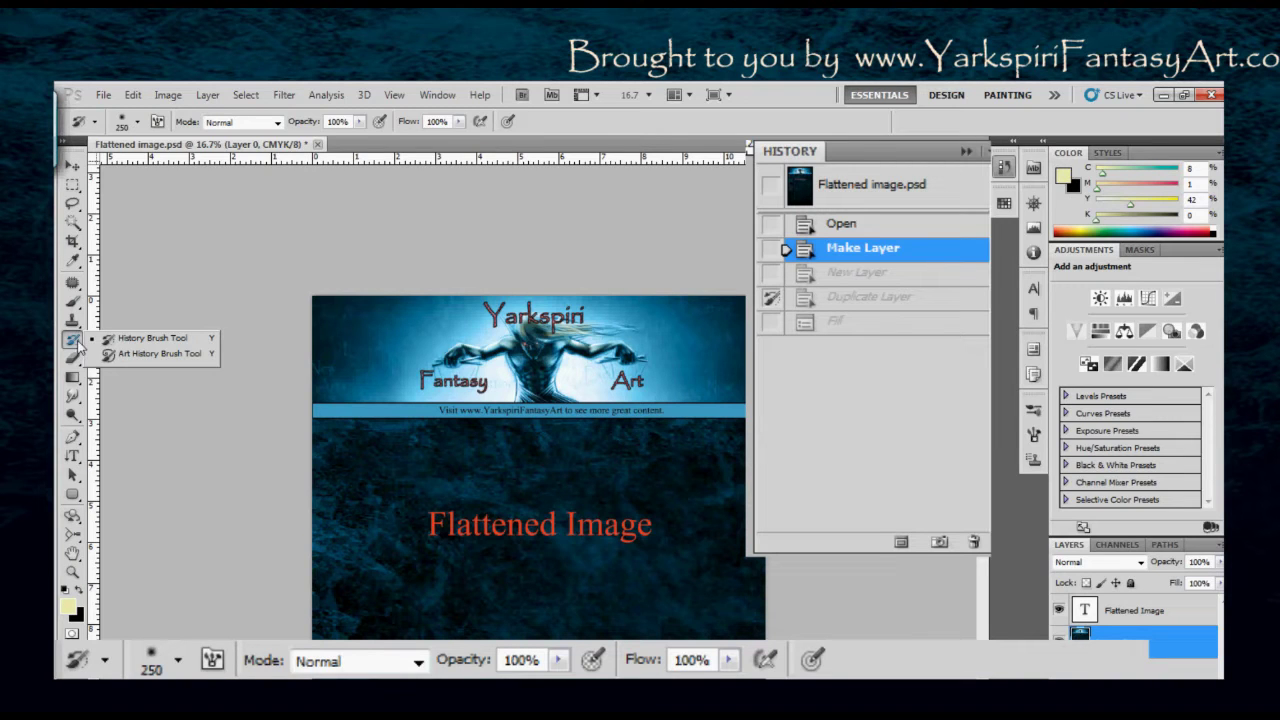
pyautogui.click(150, 338)
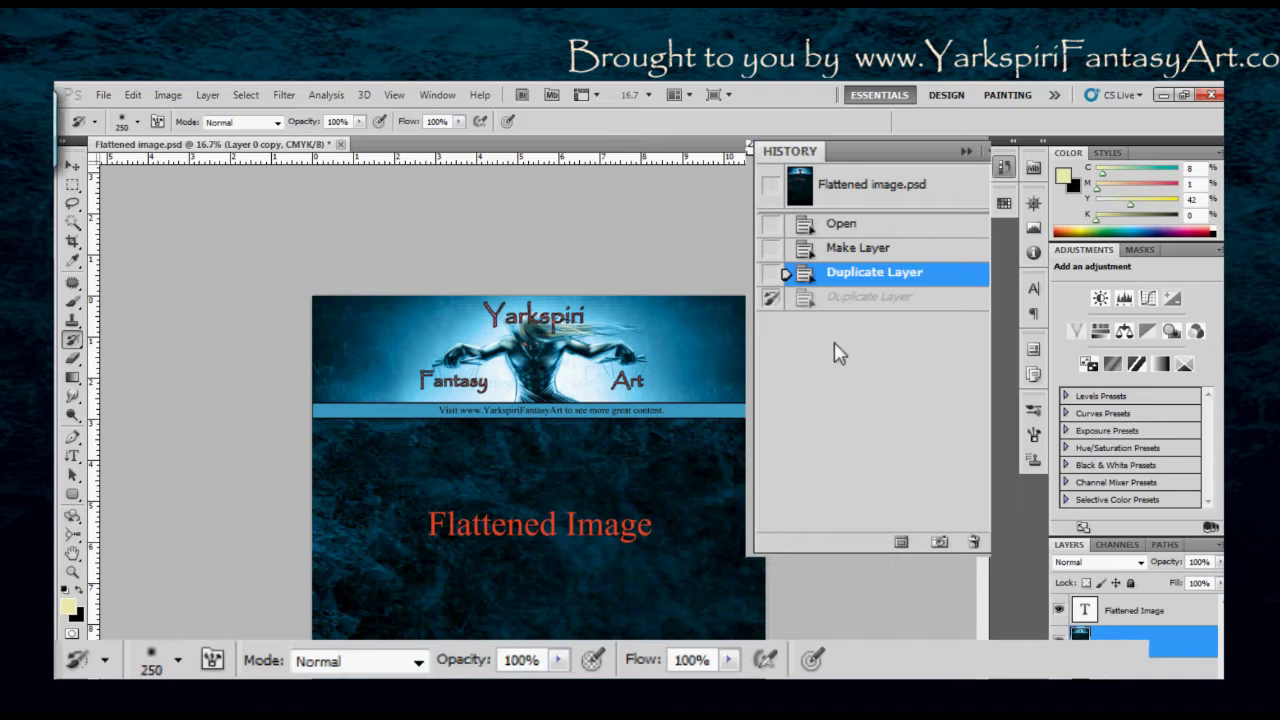
# Return to the last Duplicate Layer state and fill Layer 1 with pale yellow.
pyautogui.click(810, 300)
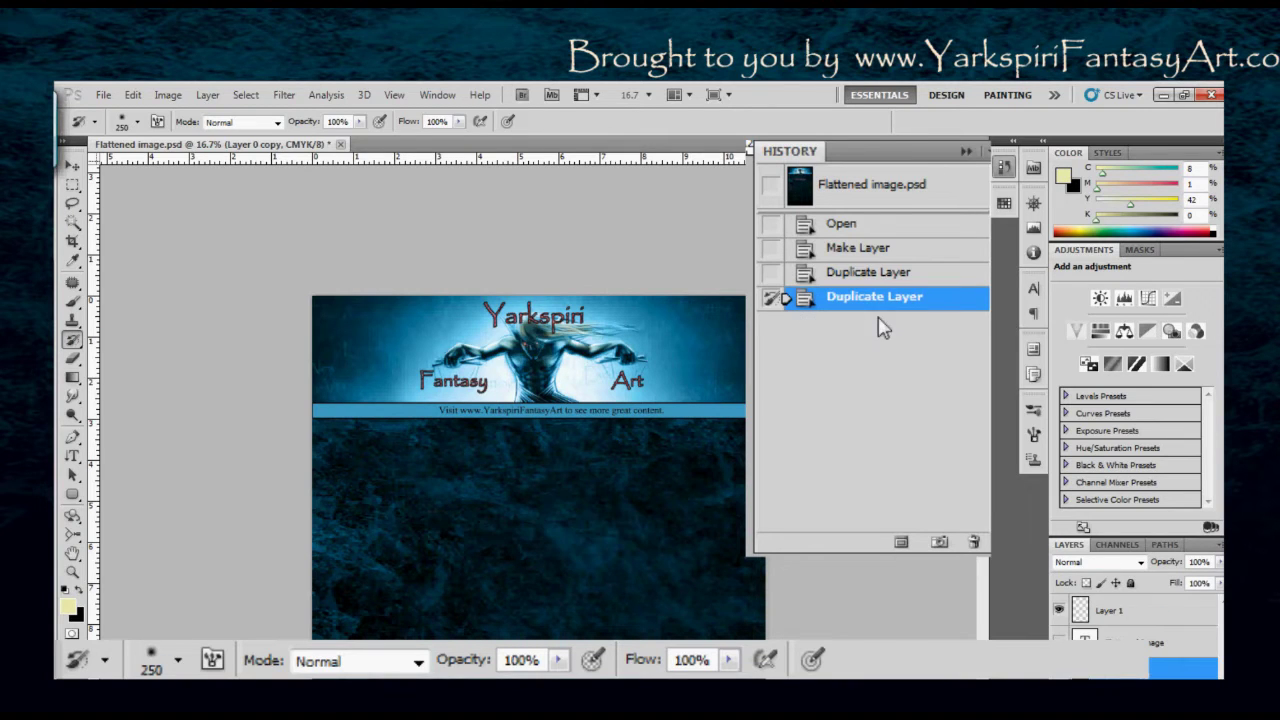
pyautogui.click(1108, 618)
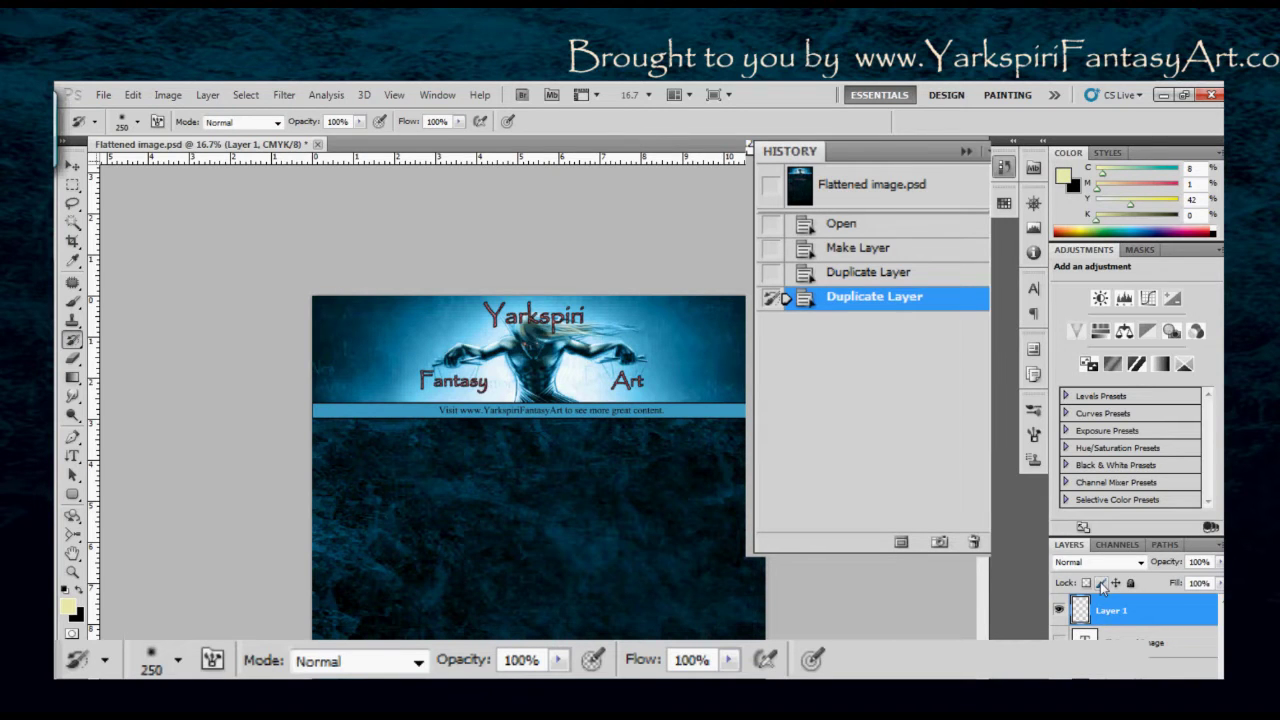
pyautogui.hotkey('shift', 'F5')
pyautogui.press('Return')
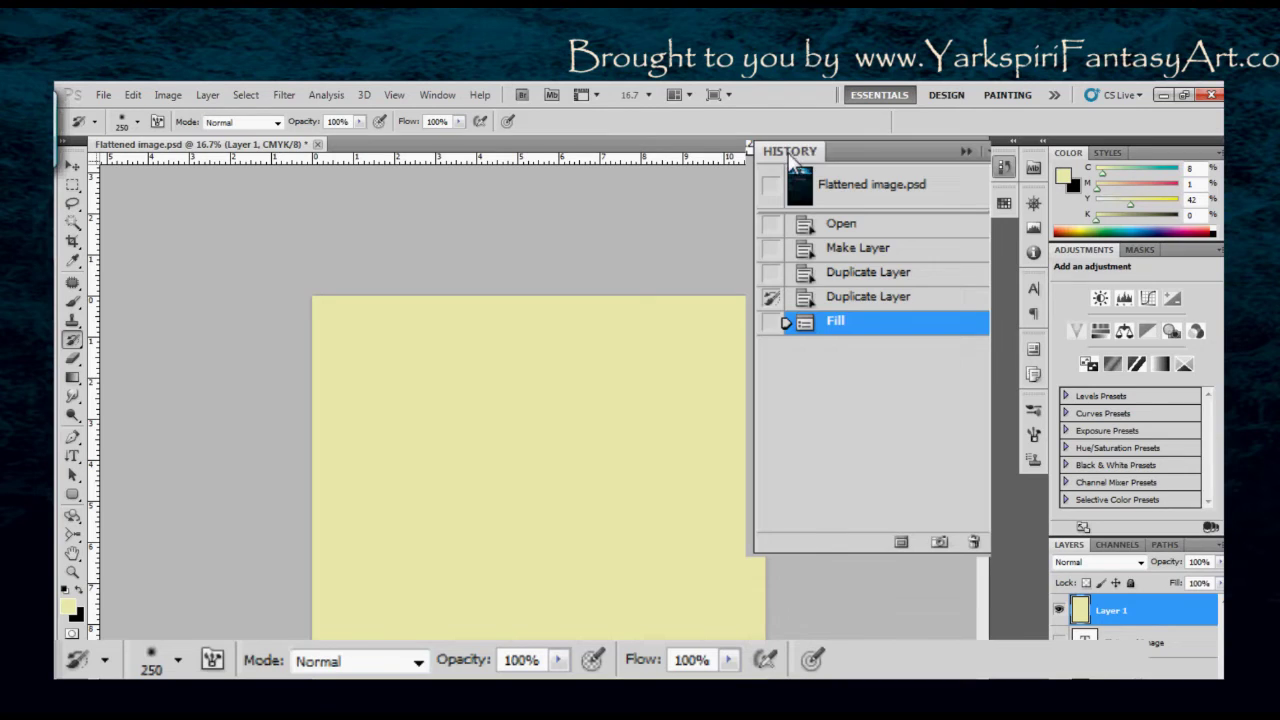
# Make Duplicate Layer the History Brush source and paint the figure and Fantasy text back.
pyautogui.click(1003, 166)
pyautogui.click(1003, 166)
pyautogui.click(772, 299)
pyautogui.moveTo(505, 488)
pyautogui.mouseDown()
pyautogui.moveTo(523, 432)
pyautogui.moveTo(514, 405)
pyautogui.moveTo(533, 402)
pyautogui.moveTo(497, 374)
pyautogui.moveTo(530, 340)
pyautogui.moveTo(575, 360)
pyautogui.moveTo(490, 378)
pyautogui.moveTo(570, 335)
pyautogui.moveTo(425, 388)
pyautogui.moveTo(625, 382)
pyautogui.mouseUp()
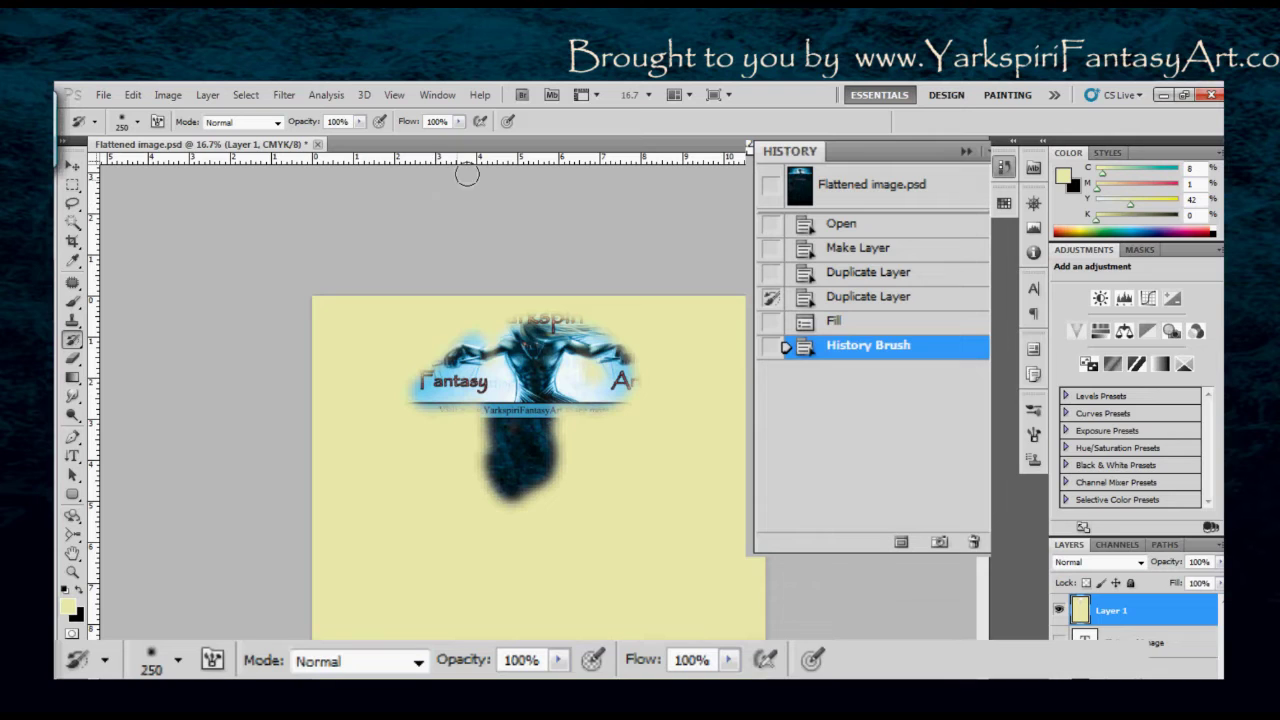
# Review the brush size, Normal blend mode and opacity settings in the options bar.
pyautogui.click(138, 122)
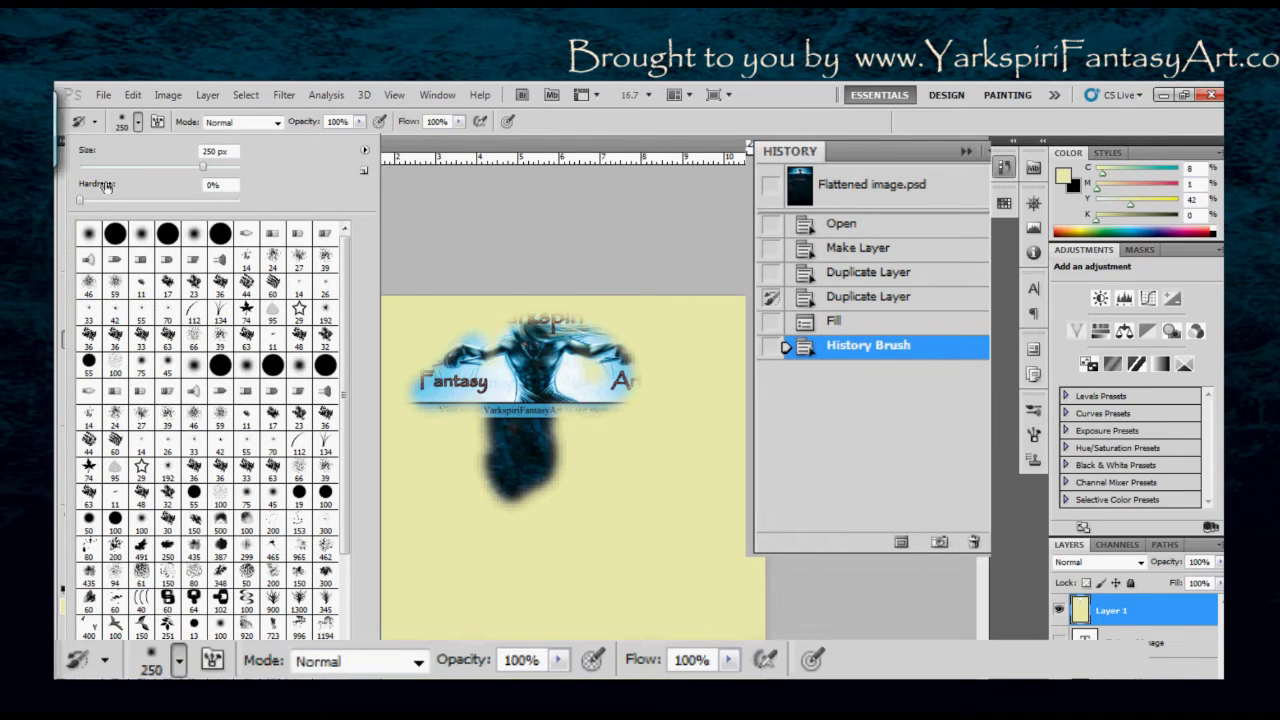
pyautogui.click(138, 122)
pyautogui.click(277, 122)
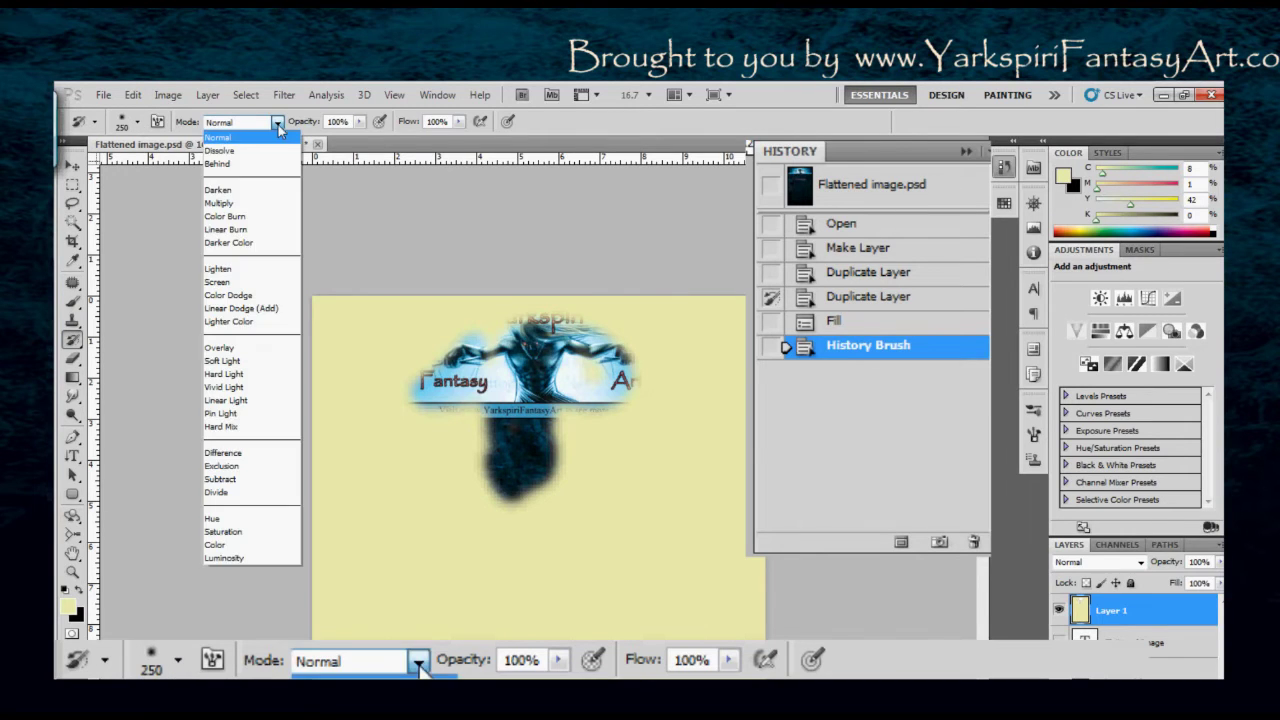
pyautogui.click(278, 125)
pyautogui.click(278, 125)
pyautogui.click(278, 126)
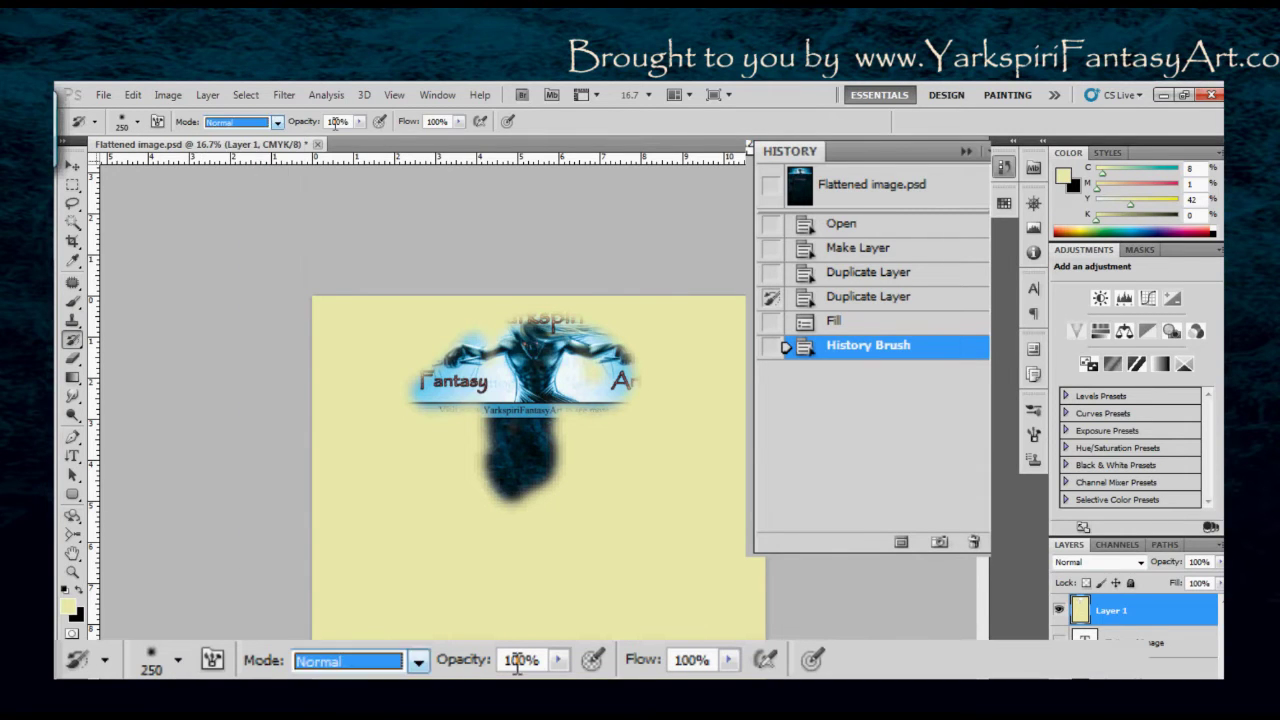
pyautogui.click(360, 122)
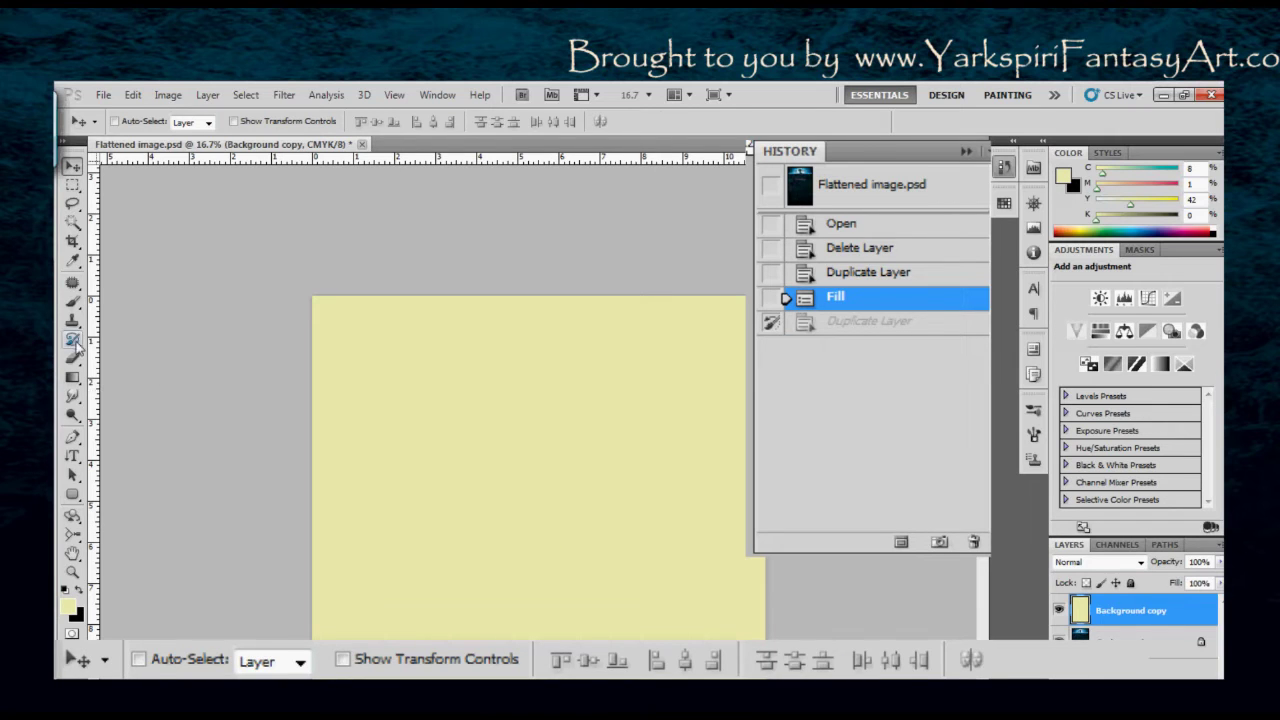
# Switch to the Art History Brush with the Duplicate Layer state as its source.
pyautogui.click(74, 340)
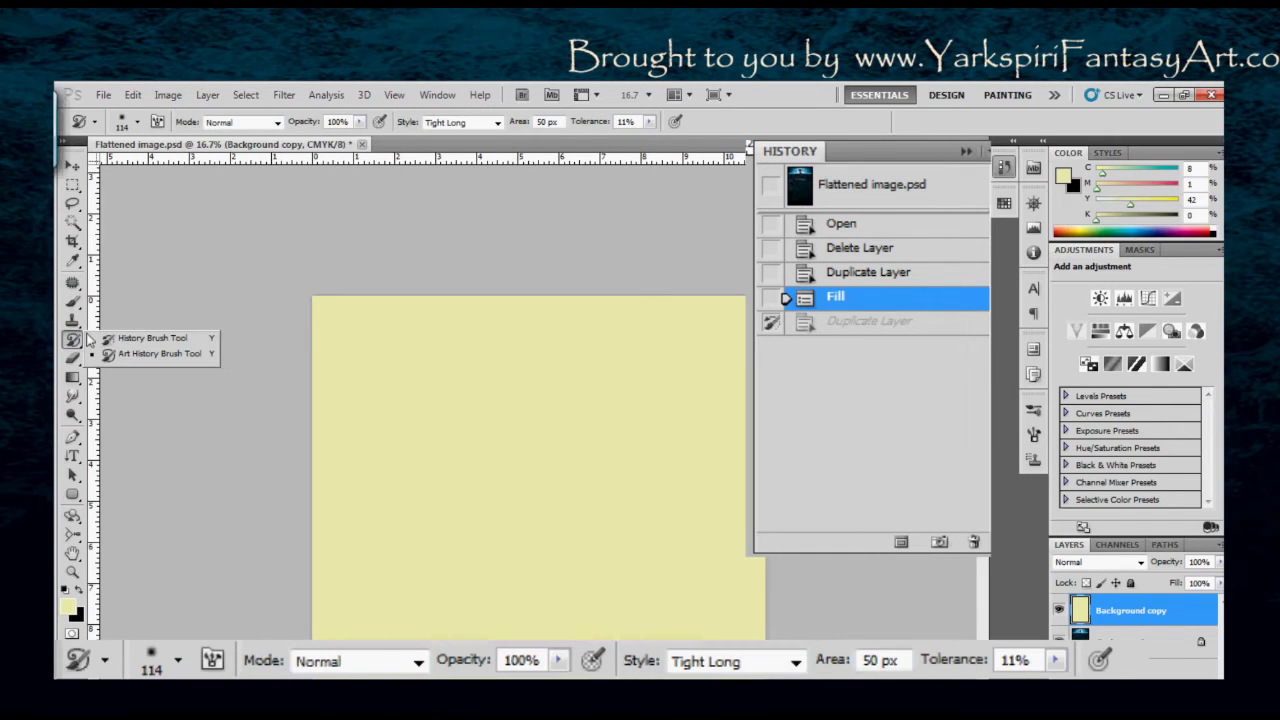
pyautogui.click(770, 305)
pyautogui.click(771, 273)
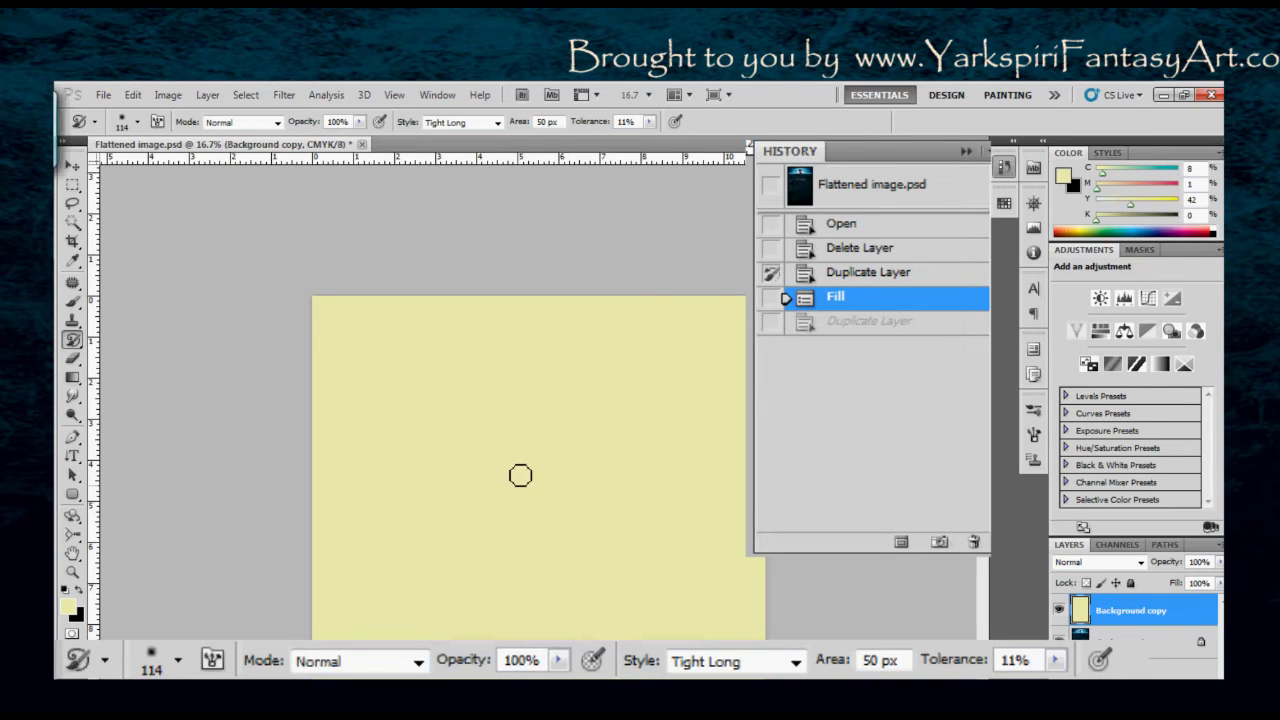
# Paint Tight Short strokes restoring the banner's blues, then reduce the brush to size 35.
pyautogui.click(497, 124)
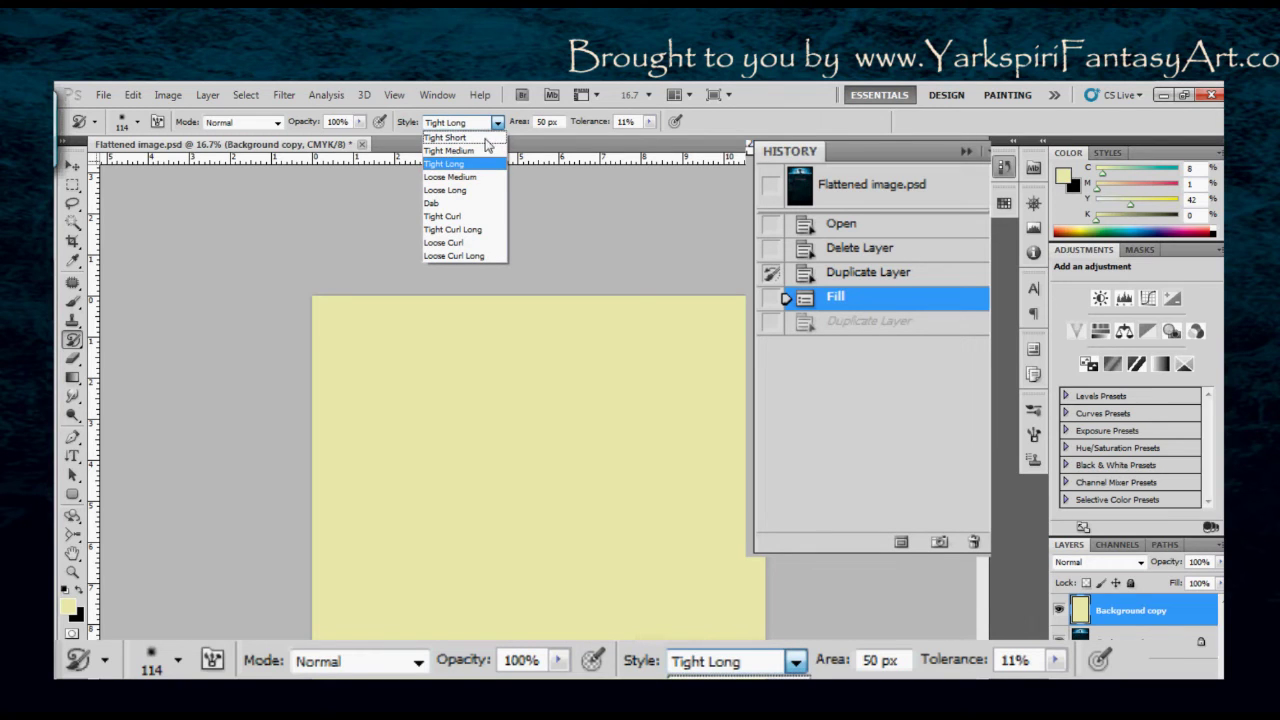
pyautogui.click(450, 137)
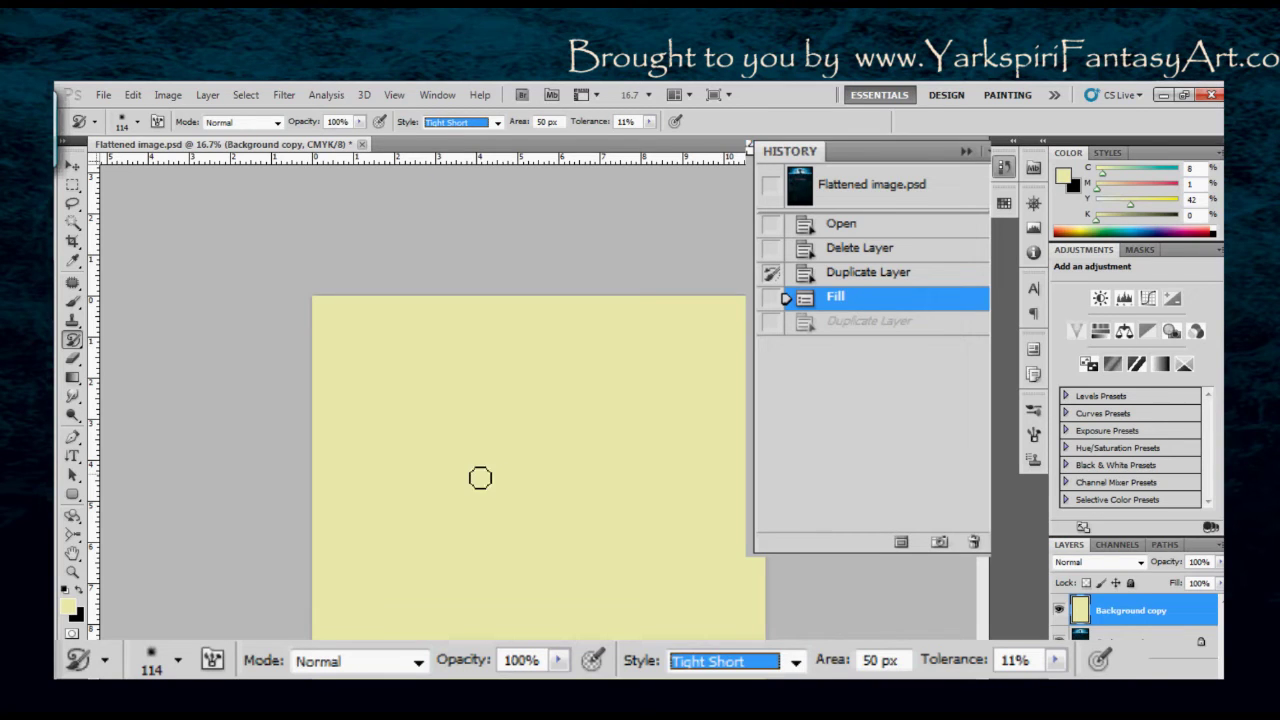
pyautogui.moveTo(500, 471)
pyautogui.mouseDown()
pyautogui.moveTo(540, 491)
pyautogui.moveTo(560, 463)
pyautogui.moveTo(520, 494)
pyautogui.moveTo(555, 464)
pyautogui.moveTo(452, 507)
pyautogui.moveTo(489, 481)
pyautogui.moveTo(468, 398)
pyautogui.moveTo(521, 411)
pyautogui.moveTo(468, 398)
pyautogui.moveTo(540, 365)
pyautogui.moveTo(561, 384)
pyautogui.moveTo(511, 396)
pyautogui.moveTo(561, 384)
pyautogui.moveTo(487, 360)
pyautogui.moveTo(471, 407)
pyautogui.moveTo(487, 360)
pyautogui.moveTo(439, 375)
pyautogui.moveTo(413, 418)
pyautogui.moveTo(390, 370)
pyautogui.moveTo(351, 405)
pyautogui.moveTo(494, 407)
pyautogui.moveTo(535, 358)
pyautogui.moveTo(579, 398)
pyautogui.moveTo(635, 392)
pyautogui.moveTo(579, 398)
pyautogui.moveTo(683, 343)
pyautogui.moveTo(641, 354)
pyautogui.mouseUp()
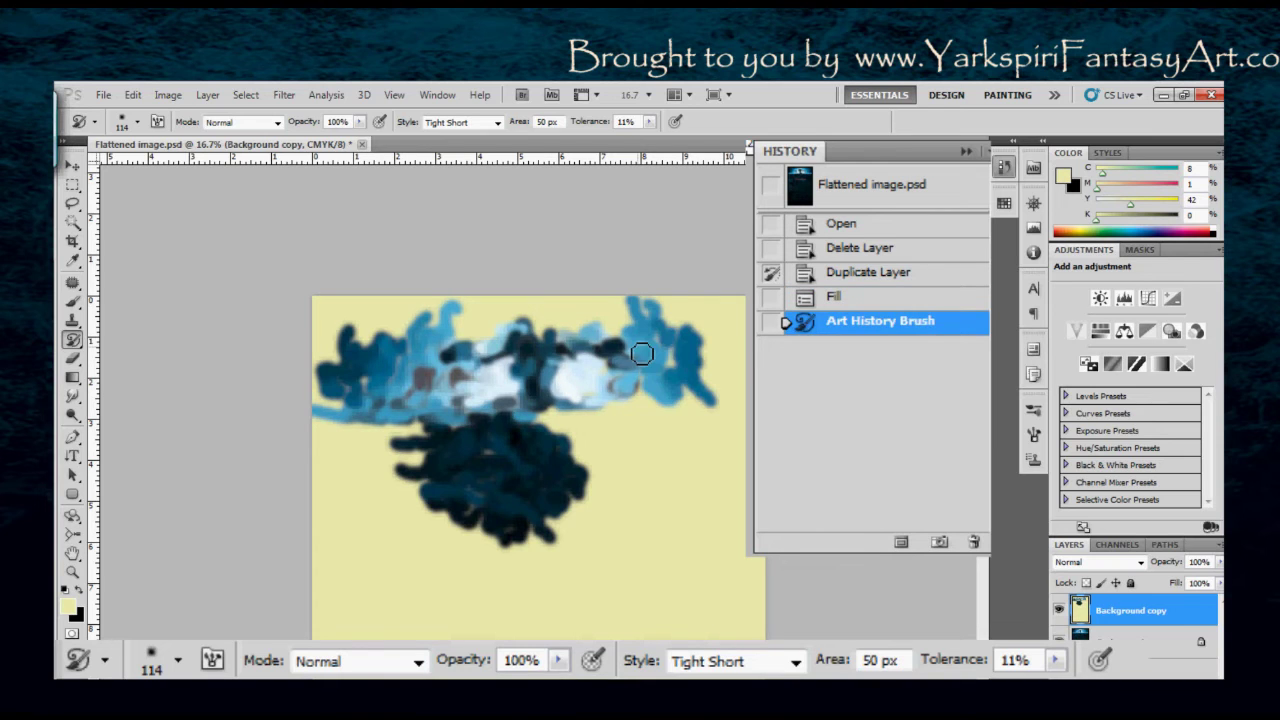
pyautogui.press('[')
pyautogui.press('[')
pyautogui.press('[')
pyautogui.press('[')
pyautogui.press('[')
pyautogui.press('[')
pyautogui.press('[')
pyautogui.press('[')
pyautogui.press('[')
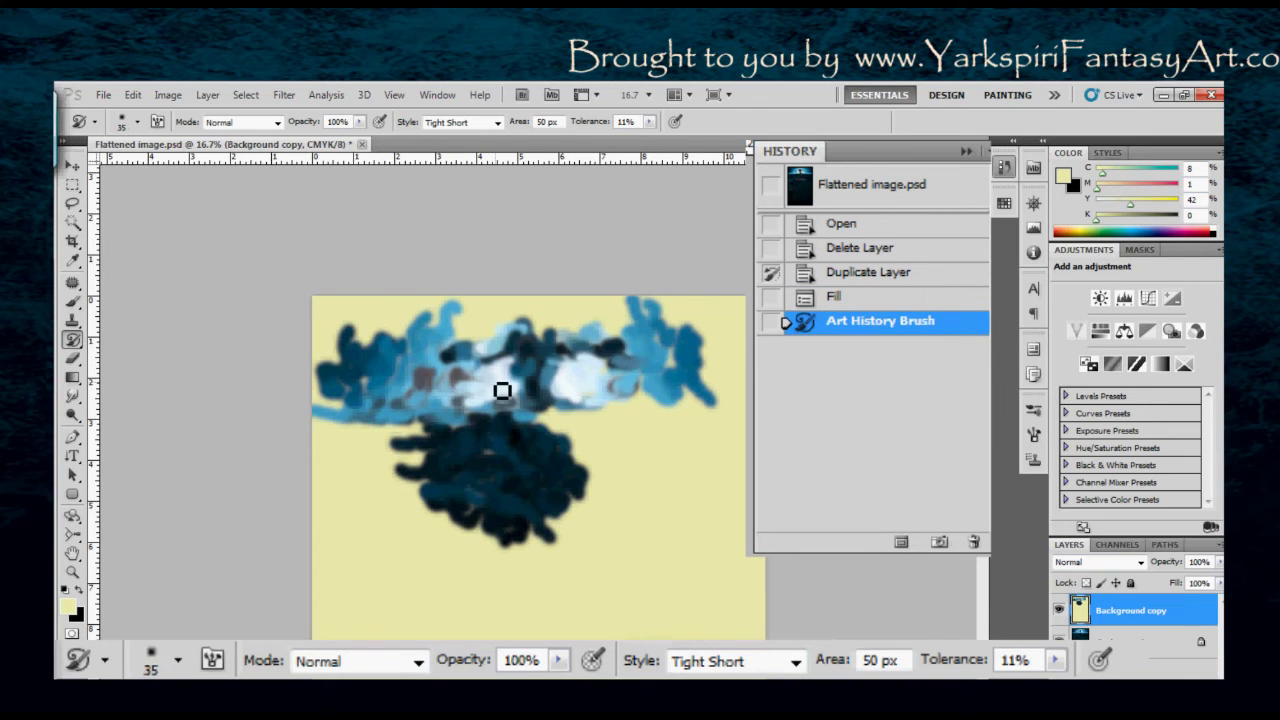
# Add size-35 detail dabs over the figure, then shrink the brush to size 10.
pyautogui.moveTo(502, 391)
pyautogui.mouseDown()
pyautogui.moveTo(475, 355)
pyautogui.moveTo(478, 405)
pyautogui.moveTo(497, 396)
pyautogui.moveTo(464, 402)
pyautogui.moveTo(457, 372)
pyautogui.moveTo(477, 391)
pyautogui.moveTo(453, 406)
pyautogui.moveTo(495, 393)
pyautogui.moveTo(453, 406)
pyautogui.moveTo(444, 366)
pyautogui.moveTo(445, 383)
pyautogui.moveTo(427, 384)
pyautogui.moveTo(435, 404)
pyautogui.moveTo(496, 398)
pyautogui.moveTo(465, 374)
pyautogui.moveTo(496, 398)
pyautogui.moveTo(474, 353)
pyautogui.moveTo(426, 379)
pyautogui.moveTo(516, 348)
pyautogui.moveTo(497, 379)
pyautogui.moveTo(552, 354)
pyautogui.moveTo(540, 389)
pyautogui.moveTo(553, 365)
pyautogui.moveTo(551, 397)
pyautogui.moveTo(532, 369)
pyautogui.moveTo(550, 397)
pyautogui.moveTo(580, 354)
pyautogui.moveTo(537, 357)
pyautogui.moveTo(580, 354)
pyautogui.moveTo(528, 350)
pyautogui.moveTo(525, 337)
pyautogui.moveTo(536, 356)
pyautogui.moveTo(525, 347)
pyautogui.moveTo(542, 327)
pyautogui.moveTo(525, 347)
pyautogui.moveTo(507, 341)
pyautogui.moveTo(546, 321)
pyautogui.moveTo(507, 341)
pyautogui.moveTo(494, 326)
pyautogui.moveTo(538, 326)
pyautogui.moveTo(494, 329)
pyautogui.moveTo(512, 314)
pyautogui.moveTo(506, 299)
pyautogui.moveTo(517, 326)
pyautogui.moveTo(585, 326)
pyautogui.moveTo(538, 316)
pyautogui.moveTo(560, 302)
pyautogui.moveTo(465, 320)
pyautogui.moveTo(552, 334)
pyautogui.moveTo(540, 364)
pyautogui.moveTo(515, 368)
pyautogui.moveTo(558, 348)
pyautogui.moveTo(528, 386)
pyautogui.moveTo(563, 390)
pyautogui.moveTo(577, 348)
pyautogui.mouseUp()
pyautogui.press('[')
pyautogui.press('[')
pyautogui.press('[')
pyautogui.press('[')
pyautogui.press('[')
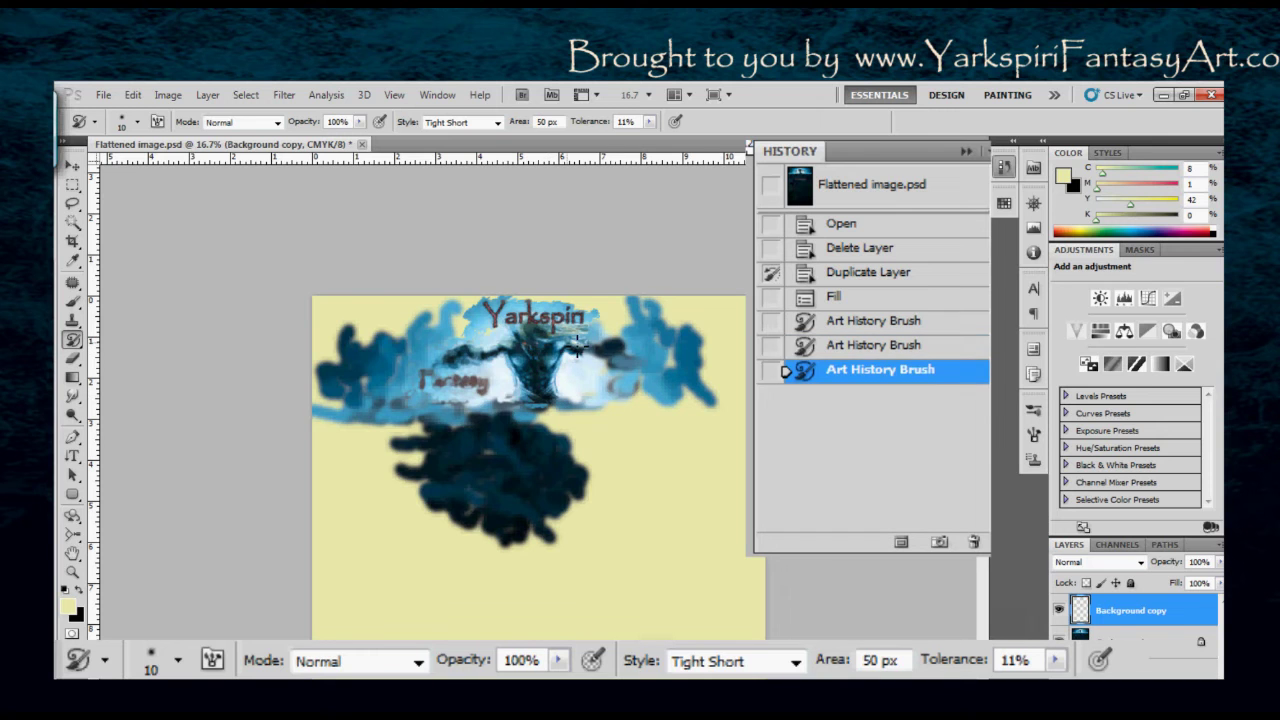
# Zoom in, pan to the title, and paint small strokes revealing the Fantasy text.
pyautogui.scroll(3, 698, 350)
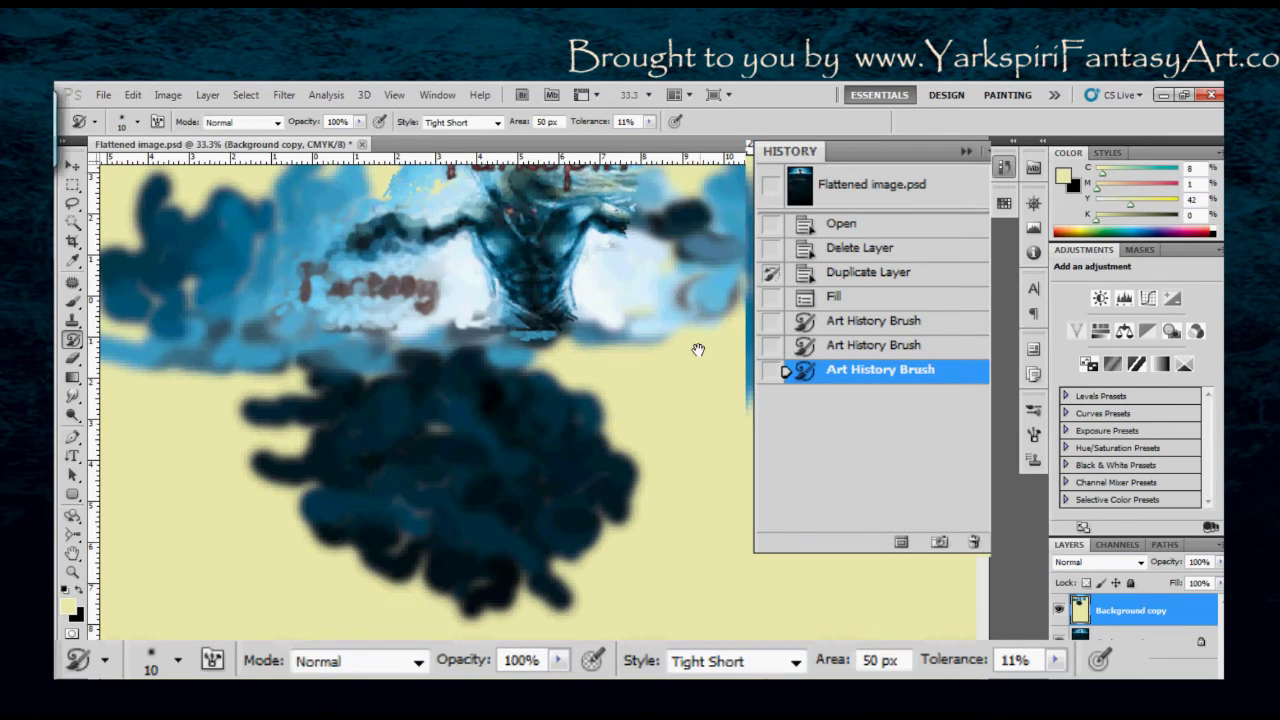
pyautogui.moveTo(698, 350); pyautogui.dragTo(632, 455)
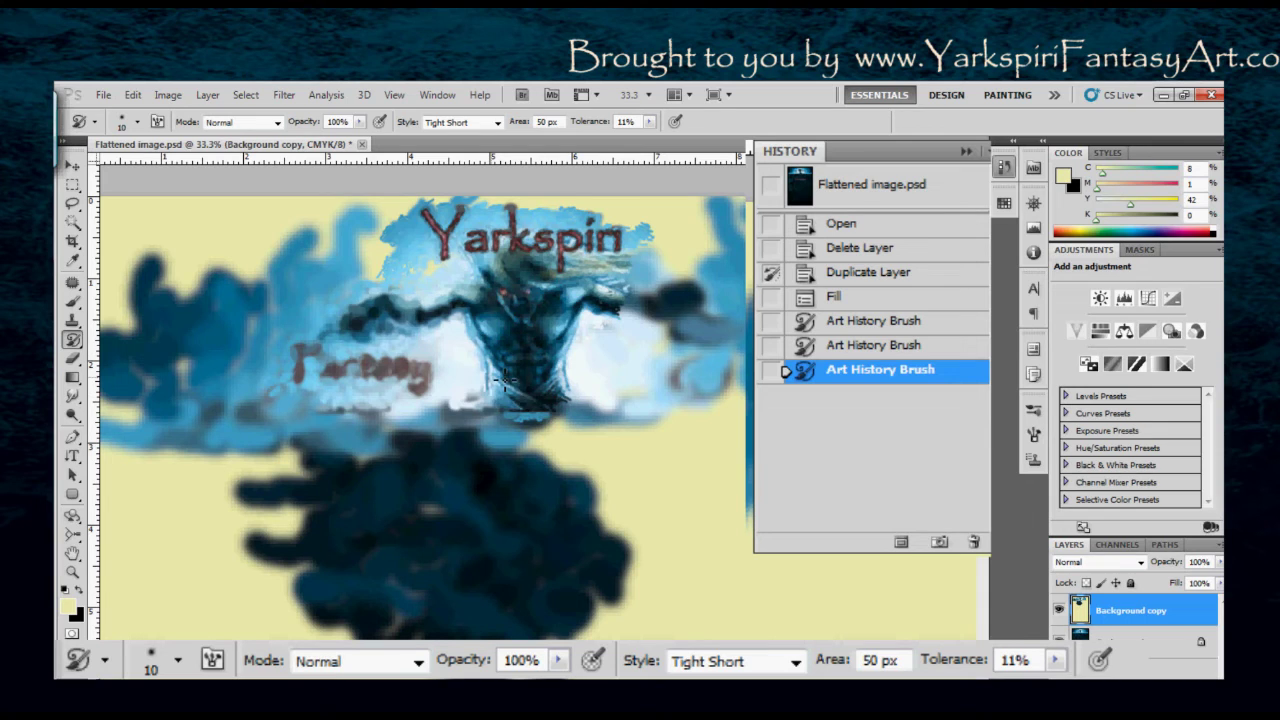
pyautogui.moveTo(505, 381)
pyautogui.mouseDown()
pyautogui.moveTo(560, 412)
pyautogui.moveTo(487, 405)
pyautogui.moveTo(615, 413)
pyautogui.moveTo(440, 398)
pyautogui.moveTo(365, 360)
pyautogui.moveTo(310, 352)
pyautogui.moveTo(415, 368)
pyautogui.moveTo(345, 366)
pyautogui.moveTo(420, 365)
pyautogui.moveTo(388, 331)
pyautogui.moveTo(345, 322)
pyautogui.moveTo(370, 332)
pyautogui.moveTo(435, 312)
pyautogui.mouseUp()
pyautogui.click(497, 124)
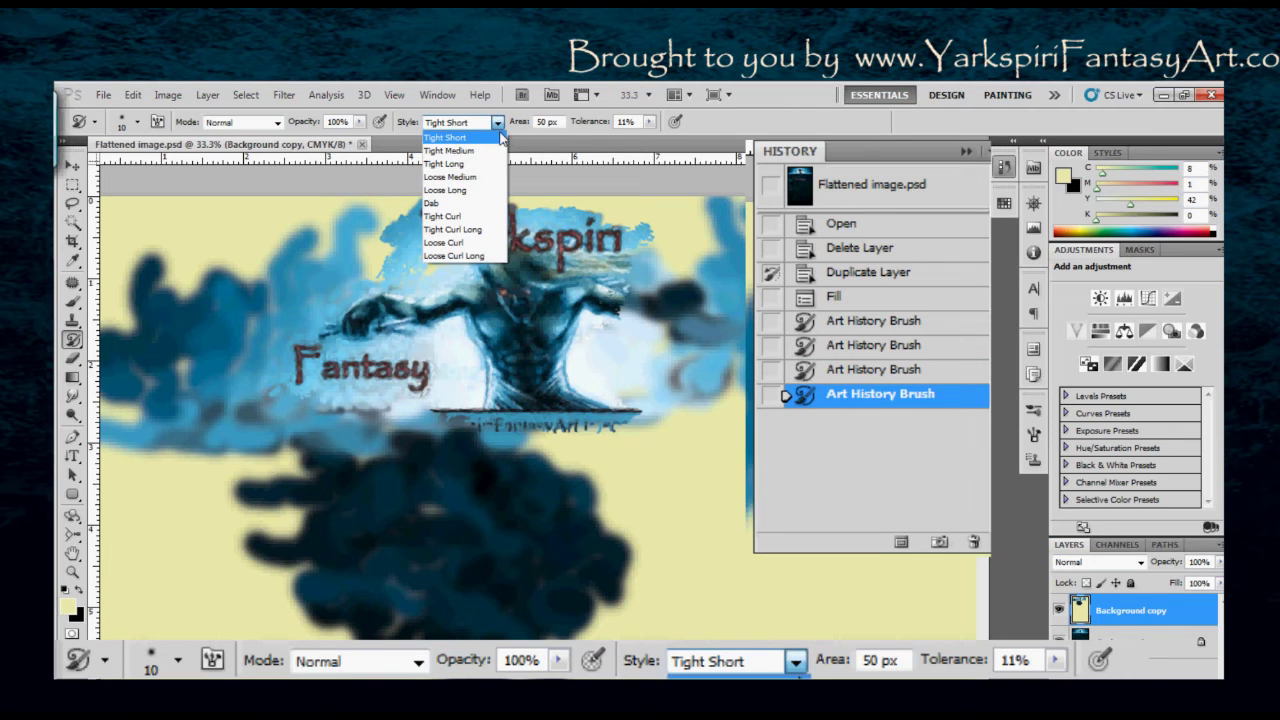
# Set Tight Curl Long style at brush size 81 and paint large swirls across the Fantasy area.
pyautogui.click(470, 229)
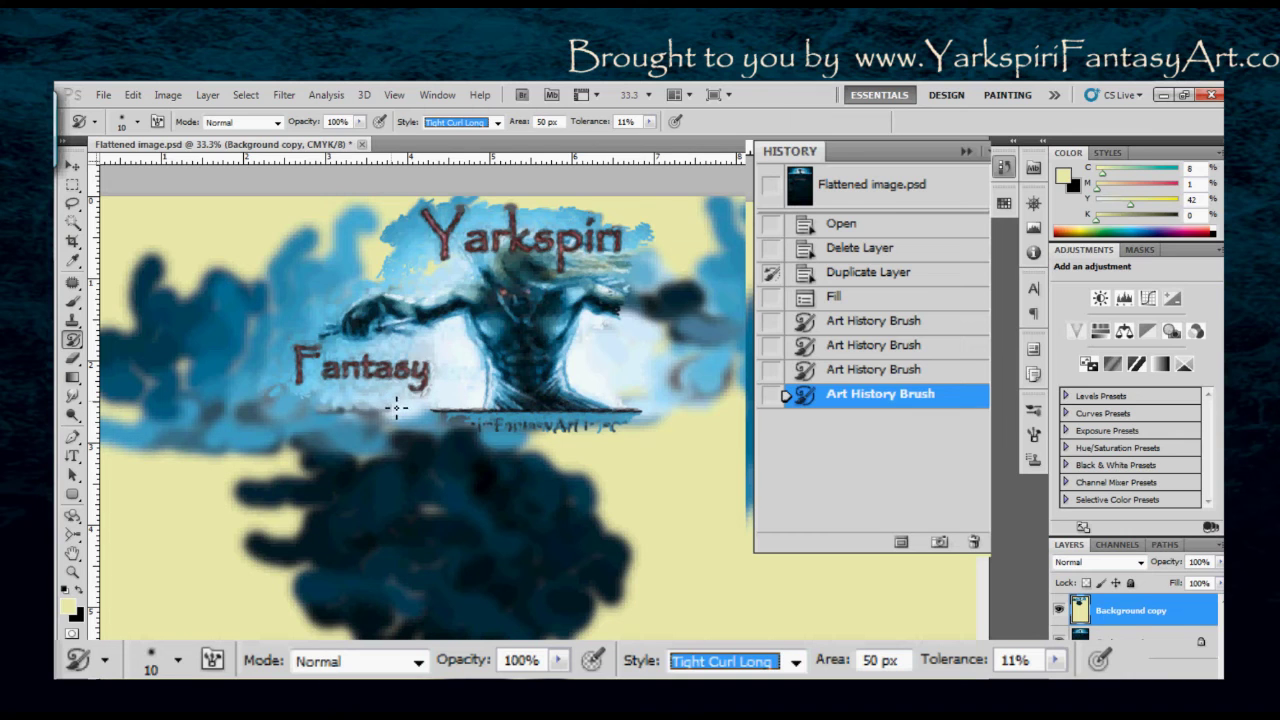
pyautogui.click(125, 121)
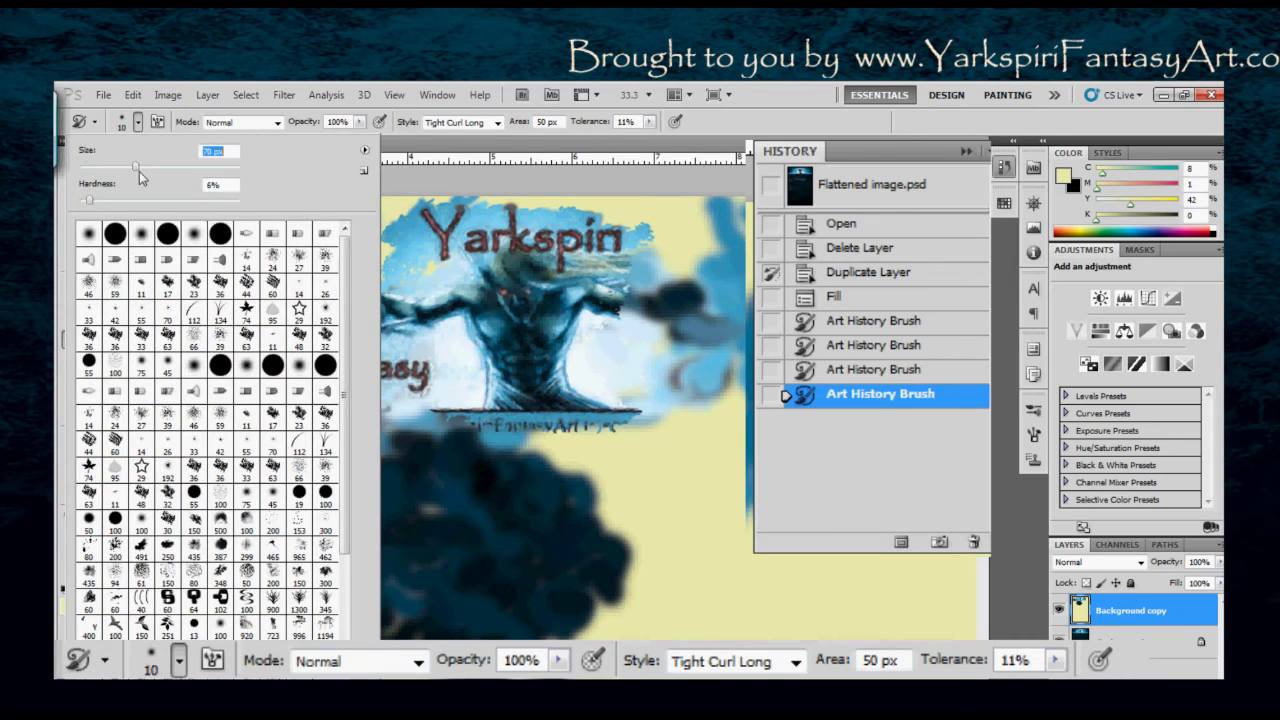
pyautogui.moveTo(140, 177); pyautogui.dragTo(146, 177)
pyautogui.click(350, 395)
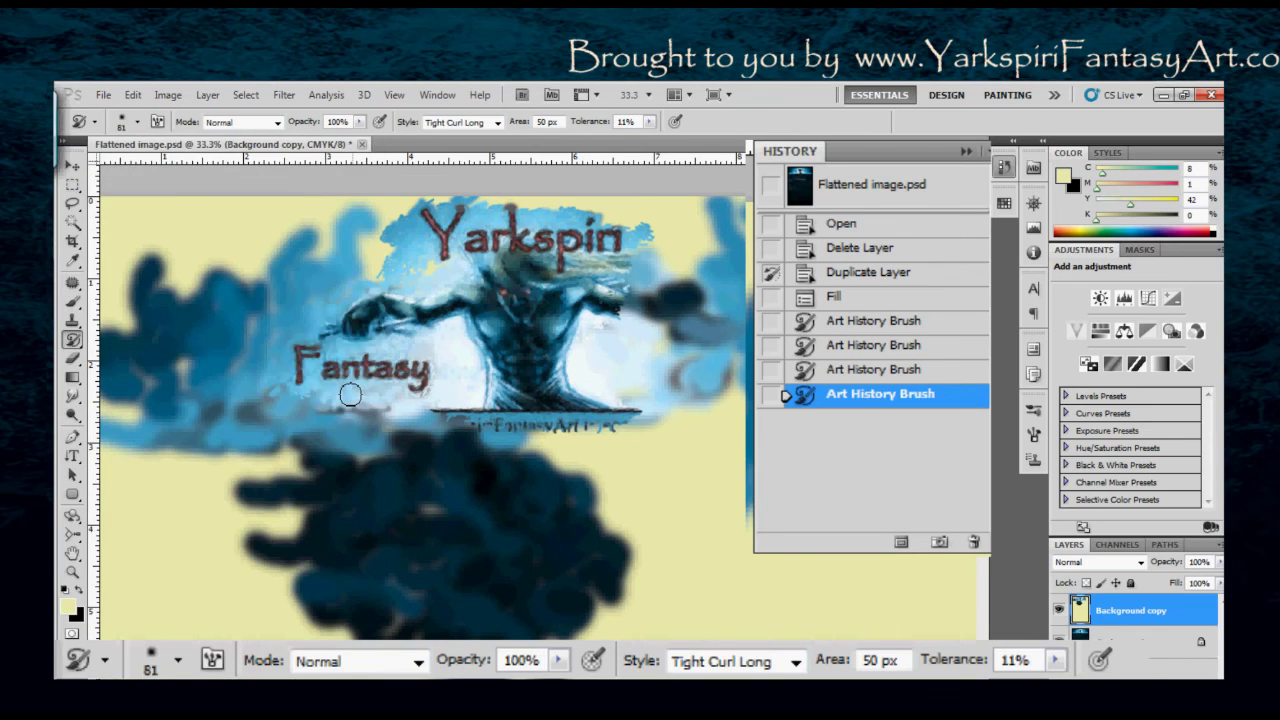
pyautogui.moveTo(350, 395)
pyautogui.mouseDown()
pyautogui.moveTo(387, 436)
pyautogui.moveTo(417, 424)
pyautogui.moveTo(440, 380)
pyautogui.moveTo(457, 423)
pyautogui.moveTo(457, 372)
pyautogui.mouseUp()
# Paint small 10 px curl strokes near the trunk and around the left swirl.
pyautogui.click(138, 122)
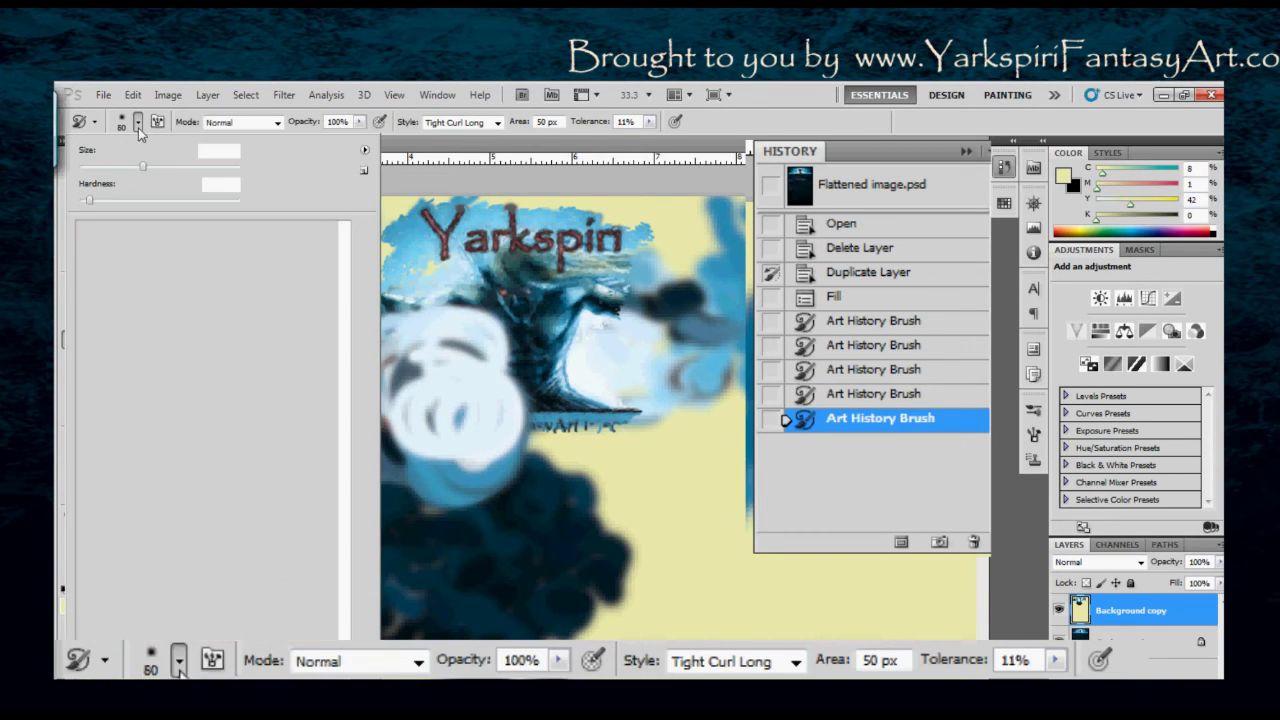
pyautogui.moveTo(143, 167); pyautogui.dragTo(95, 172)
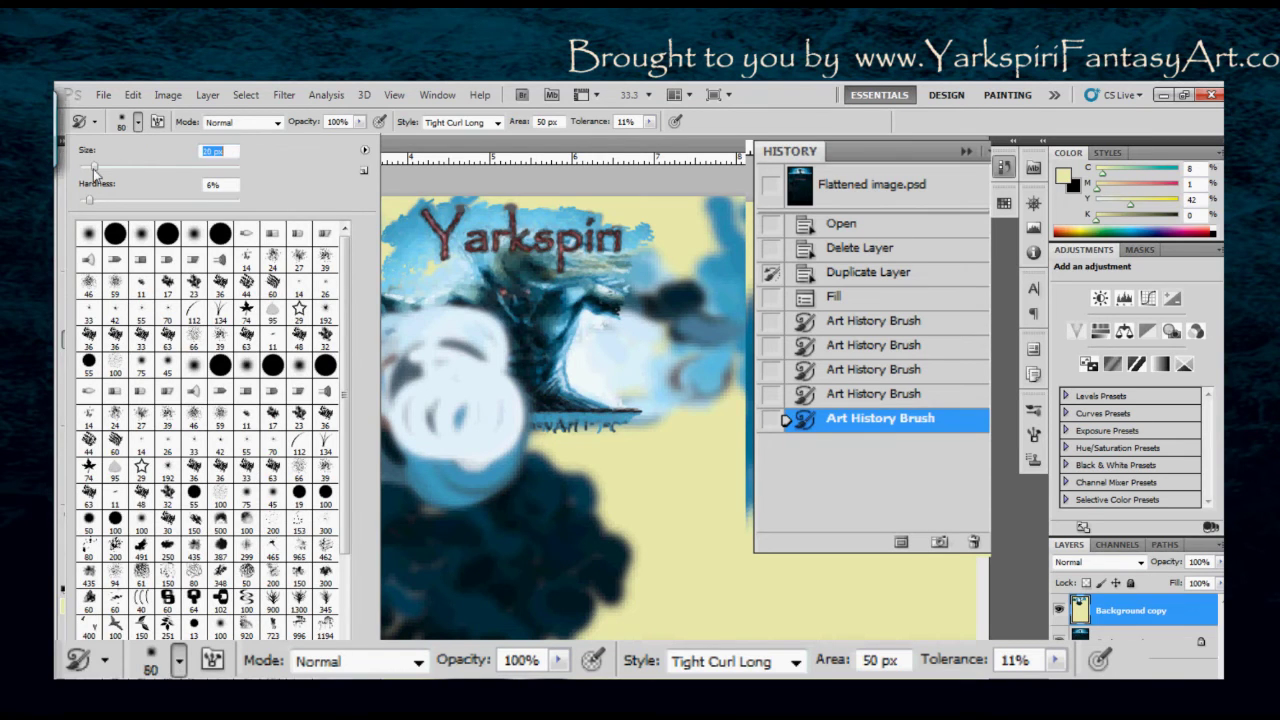
pyautogui.moveTo(460, 403)
pyautogui.mouseDown()
pyautogui.moveTo(512, 412)
pyautogui.moveTo(497, 407)
pyautogui.moveTo(513, 356)
pyautogui.moveTo(479, 414)
pyautogui.moveTo(432, 428)
pyautogui.moveTo(381, 370)
pyautogui.moveTo(432, 428)
pyautogui.moveTo(380, 418)
pyautogui.moveTo(386, 374)
pyautogui.moveTo(380, 418)
pyautogui.moveTo(335, 362)
pyautogui.moveTo(380, 418)
pyautogui.moveTo(327, 382)
pyautogui.mouseUp()
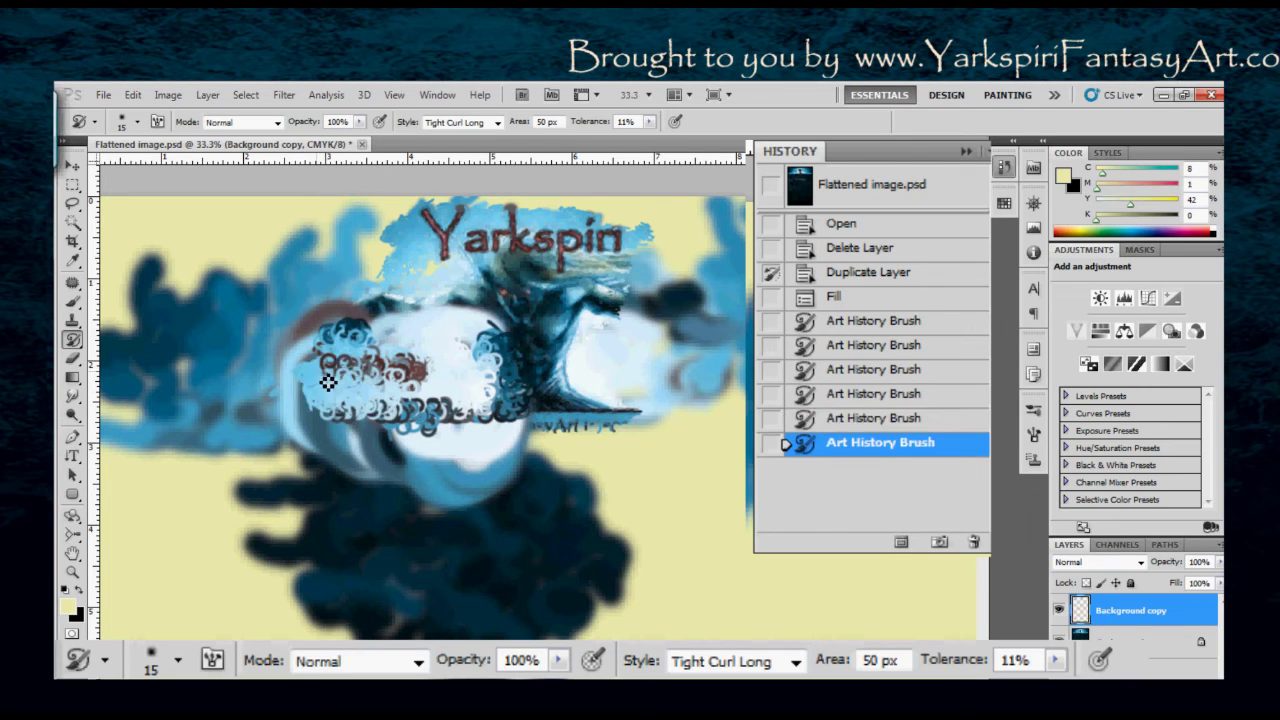
pyautogui.hotkey('ctrl', 'z')
pyautogui.hotkey('ctrl', 'z')
pyautogui.click(137, 121)
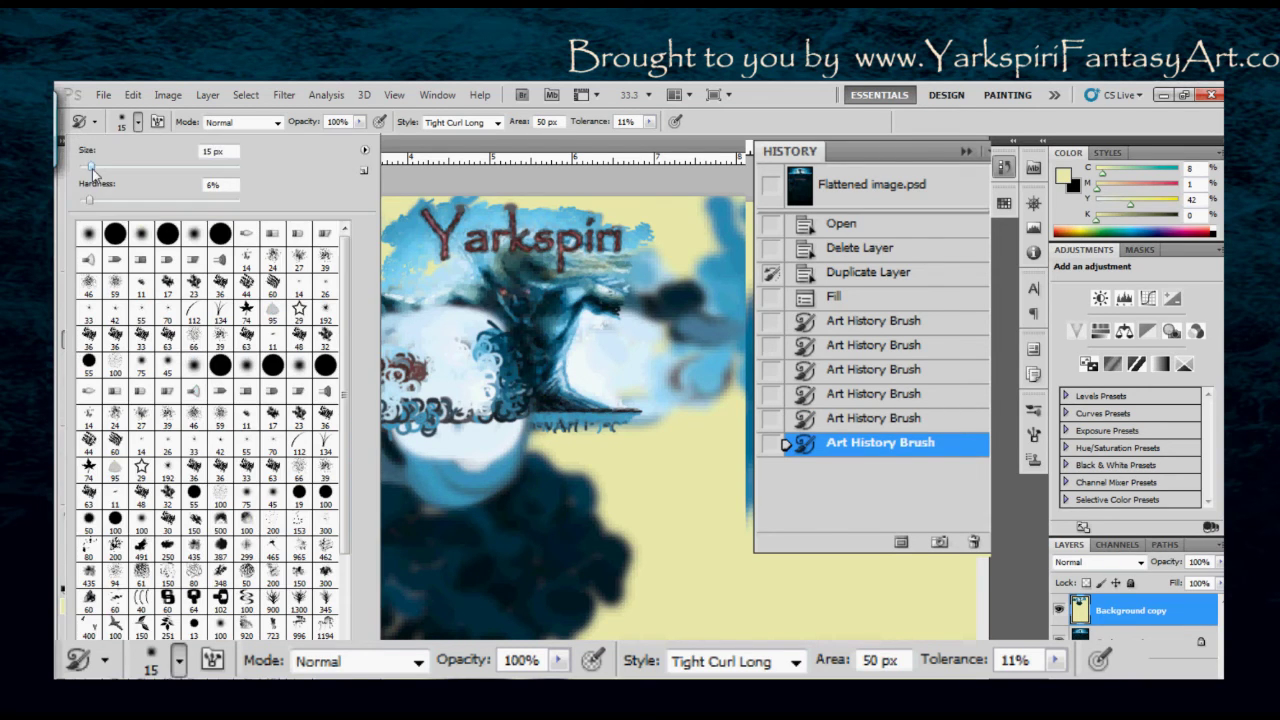
pyautogui.moveTo(92, 168); pyautogui.dragTo(86, 167)
pyautogui.press('Return')
pyautogui.moveTo(296, 380)
pyautogui.mouseDown()
pyautogui.moveTo(318, 340)
pyautogui.moveTo(359, 365)
pyautogui.moveTo(419, 292)
pyautogui.moveTo(386, 317)
pyautogui.moveTo(441, 328)
pyautogui.moveTo(284, 353)
pyautogui.moveTo(376, 328)
pyautogui.moveTo(381, 310)
pyautogui.moveTo(336, 330)
pyautogui.moveTo(484, 305)
pyautogui.moveTo(451, 315)
pyautogui.moveTo(470, 345)
pyautogui.mouseUp()
# Zoom back out to 16.7% to view the whole banner.
pyautogui.hotkey('ctrl', '-')
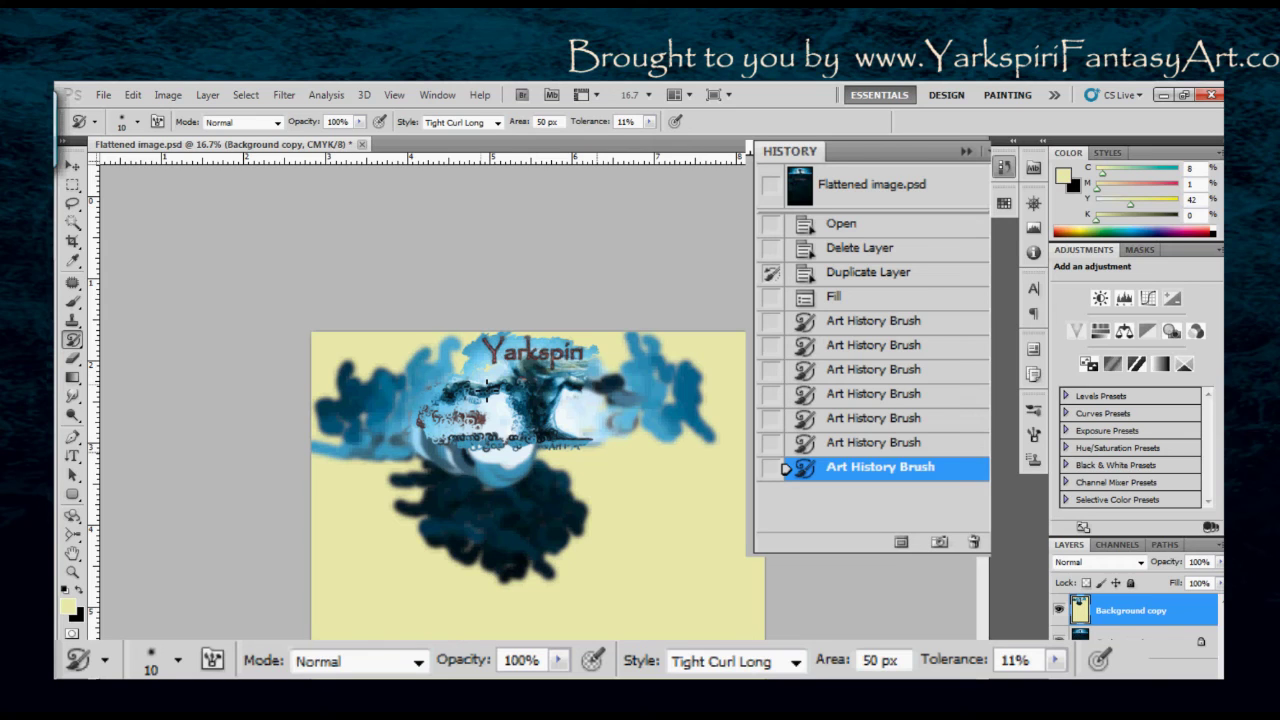
# Switch to the standard Brush Tool at size 150, 100% opacity and flow.
pyautogui.click(73, 302)
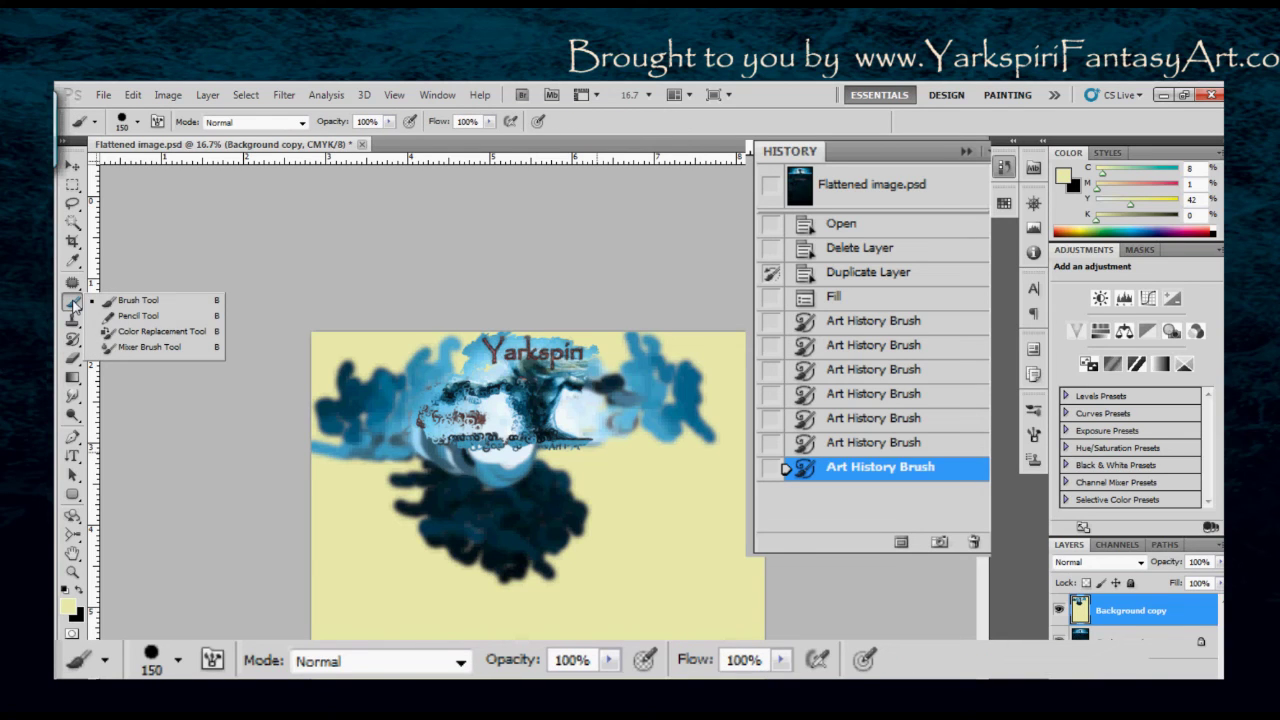